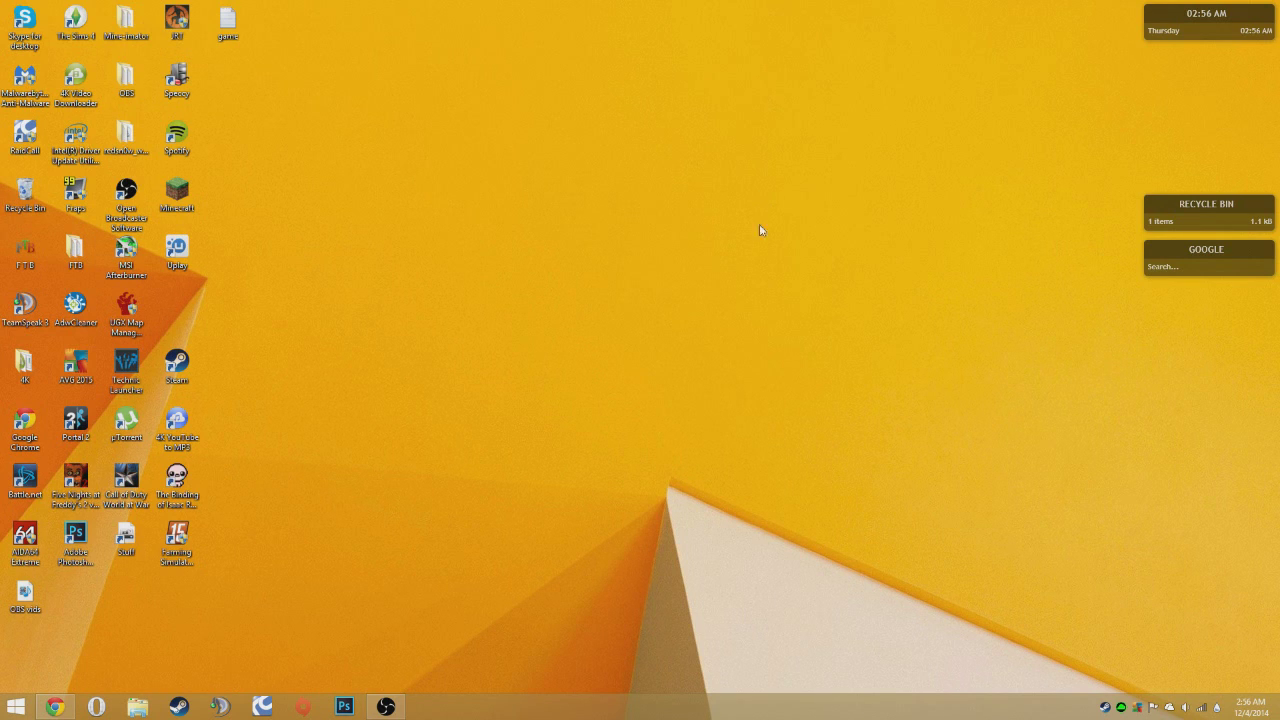
Step: Turn off AVG protection until the next restart, including the firewall, and approve the permission prompt
right_click(1138, 706)
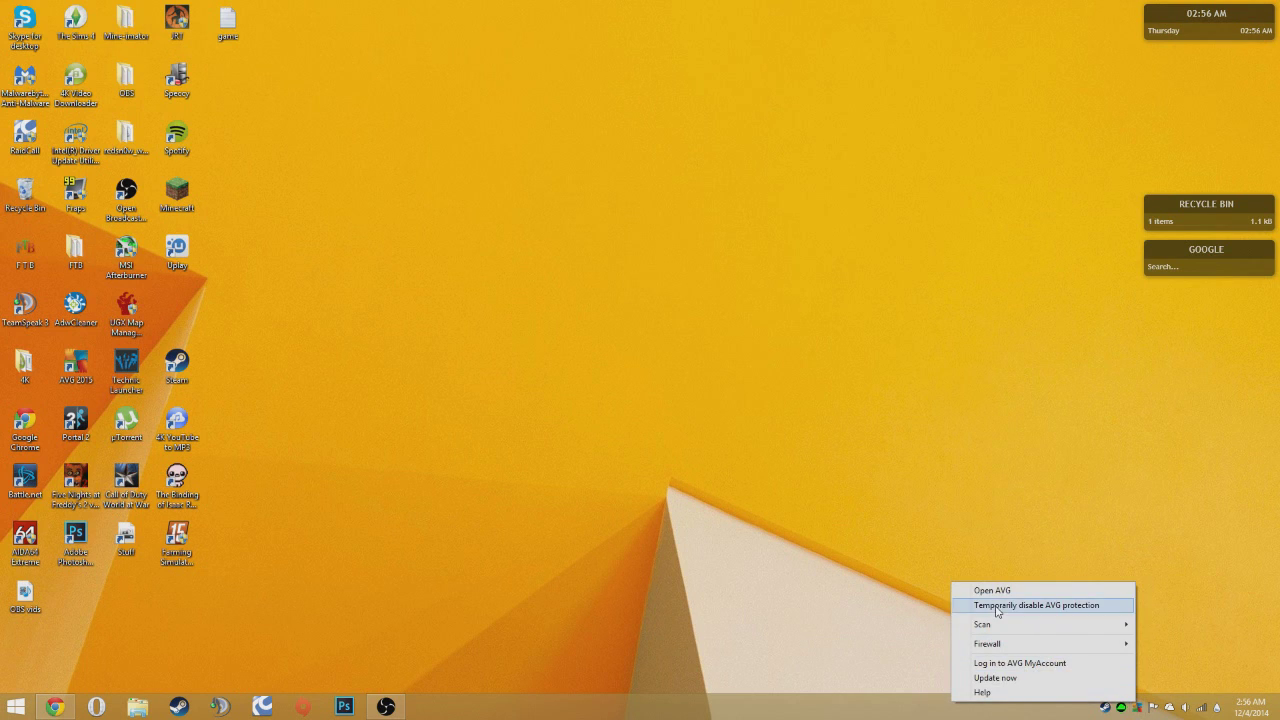
click(1036, 605)
click(600, 392)
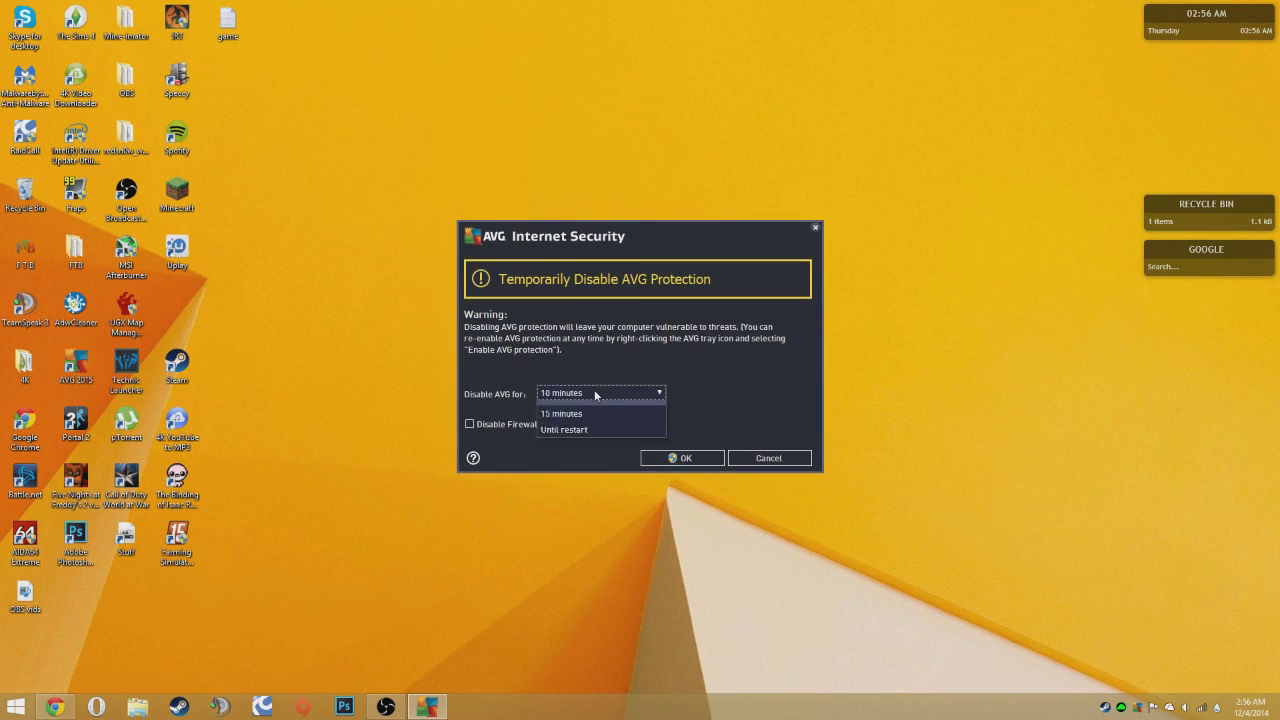
click(592, 455)
click(527, 427)
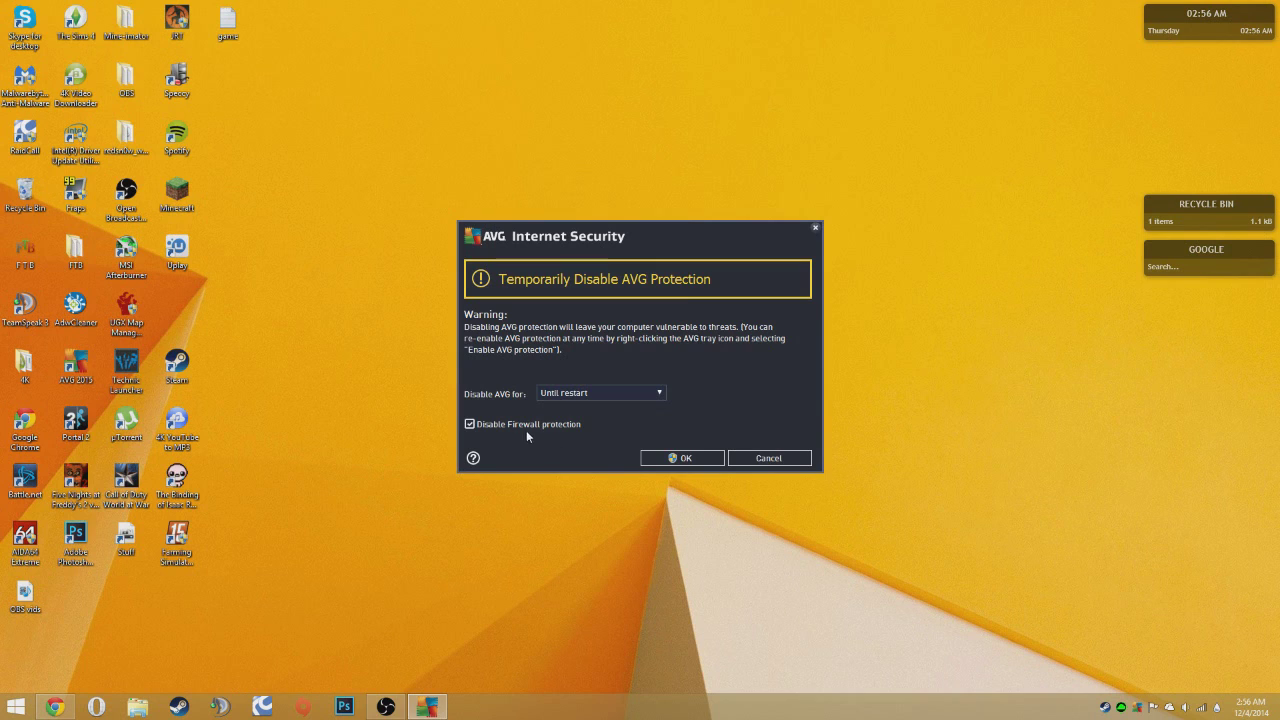
click(684, 460)
click(702, 376)
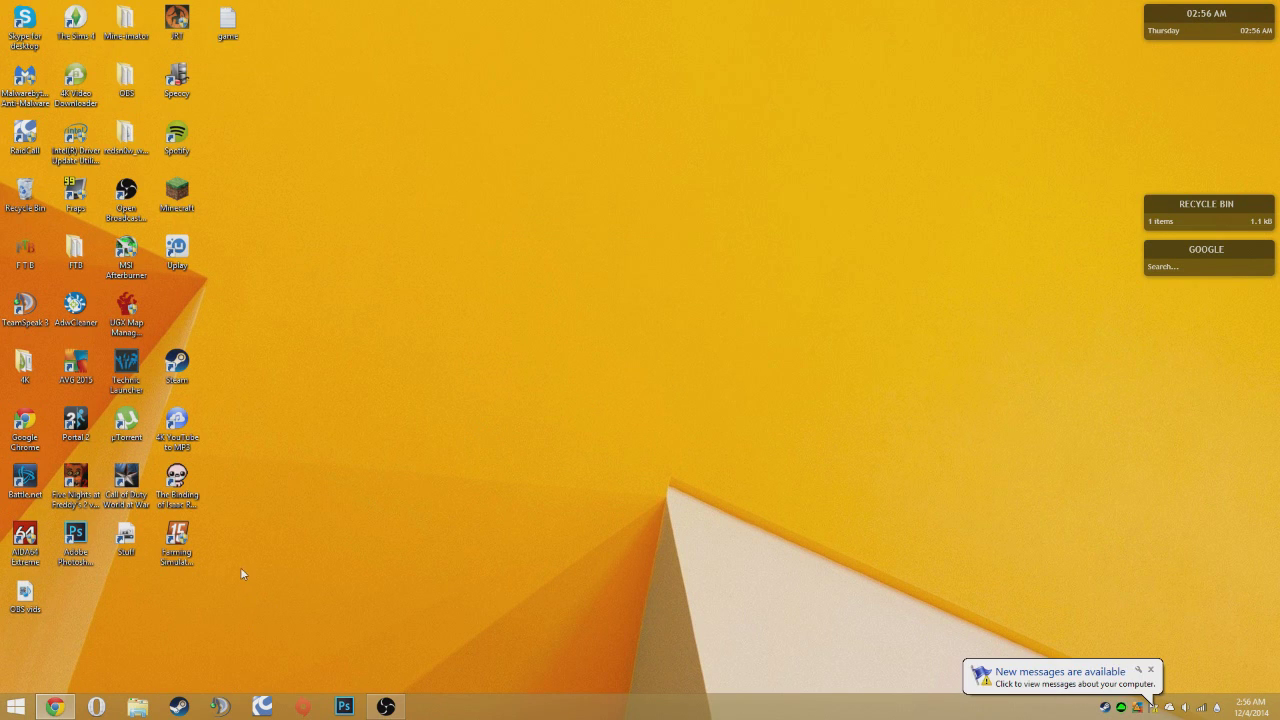
Step: Return to Chrome and expand the advanced sections of its Settings page
mouse_move(55, 707)
click(108, 669)
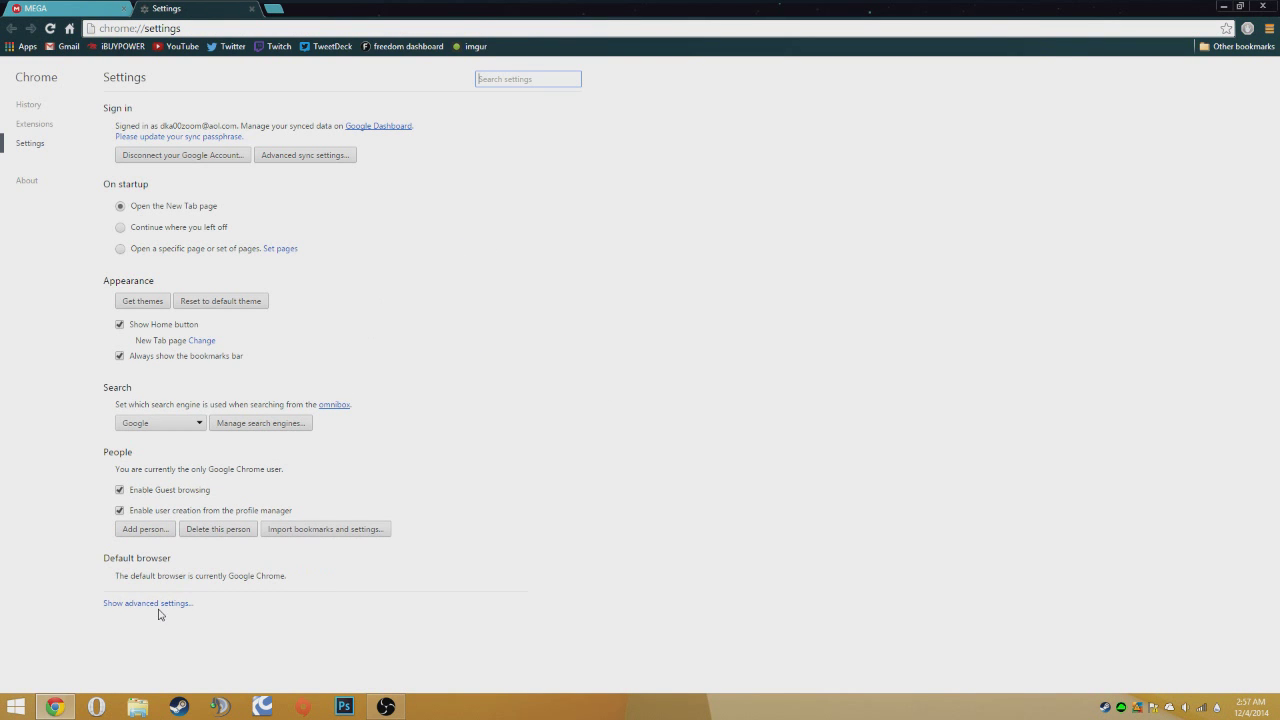
click(147, 603)
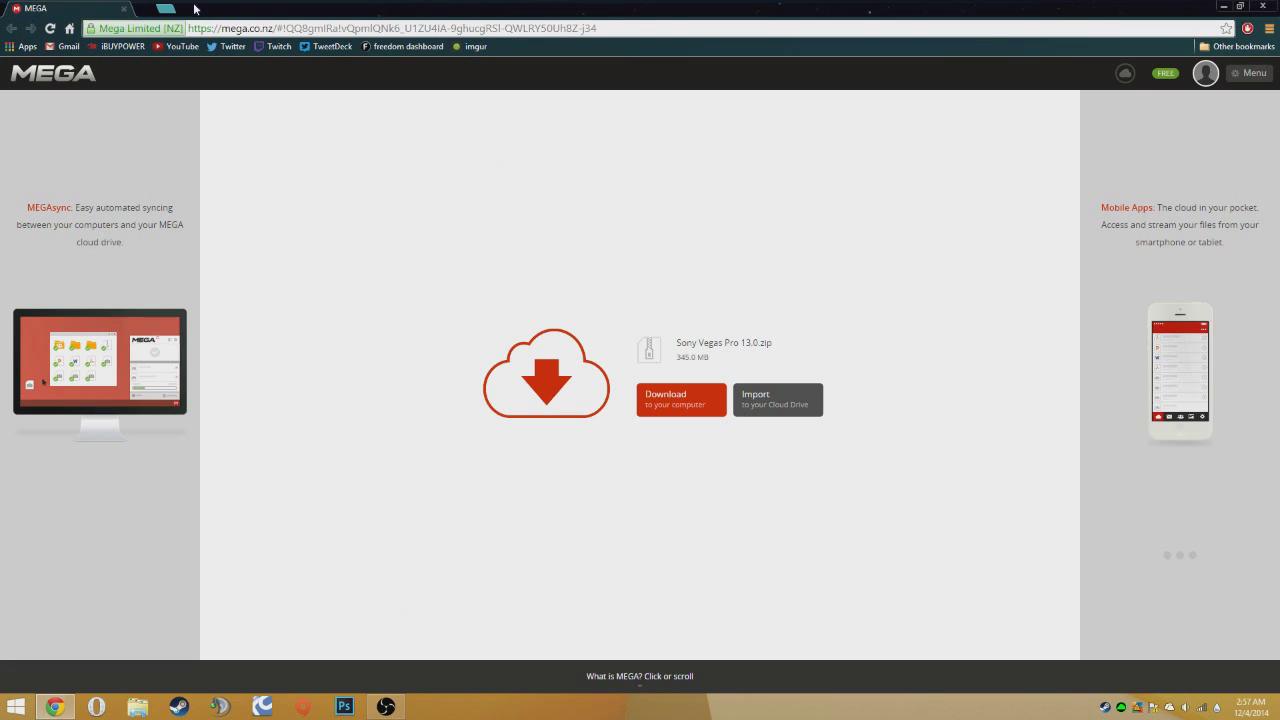
Step: Close the Settings tab and download Sony Vegas Pro 13.0.zip (345.0 MB) from MEGA
middle_click(198, 8)
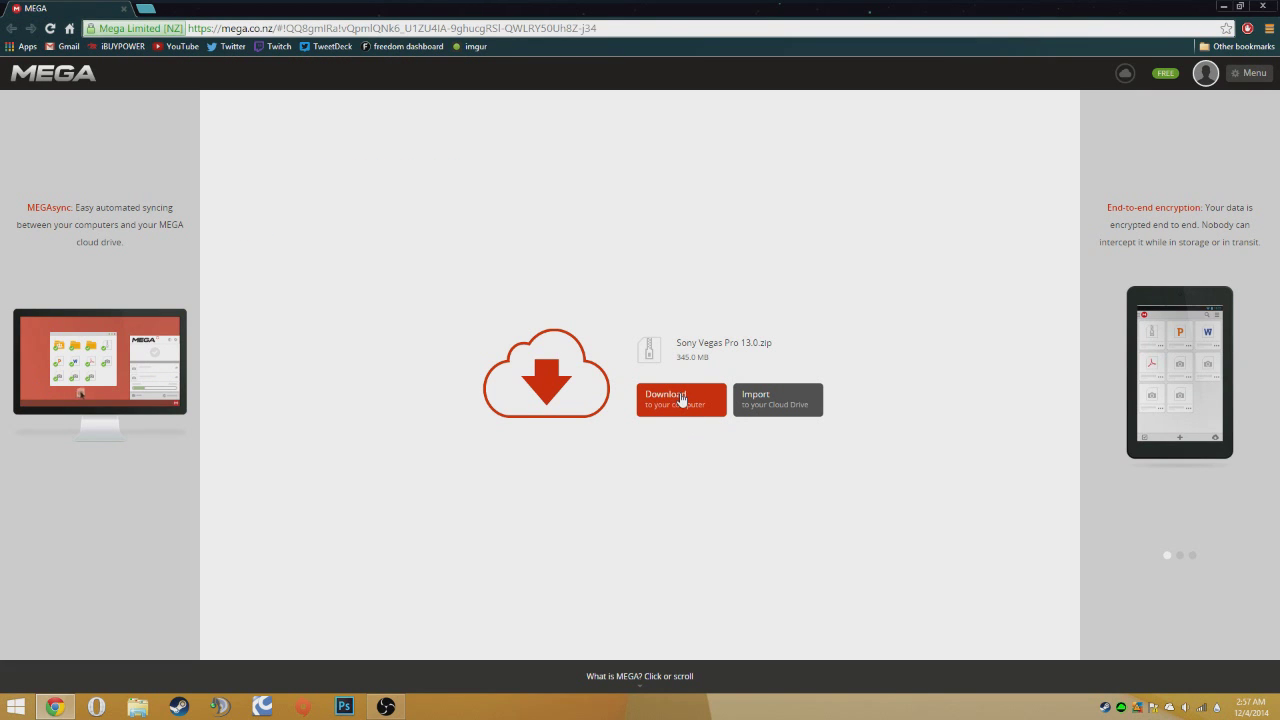
click(677, 399)
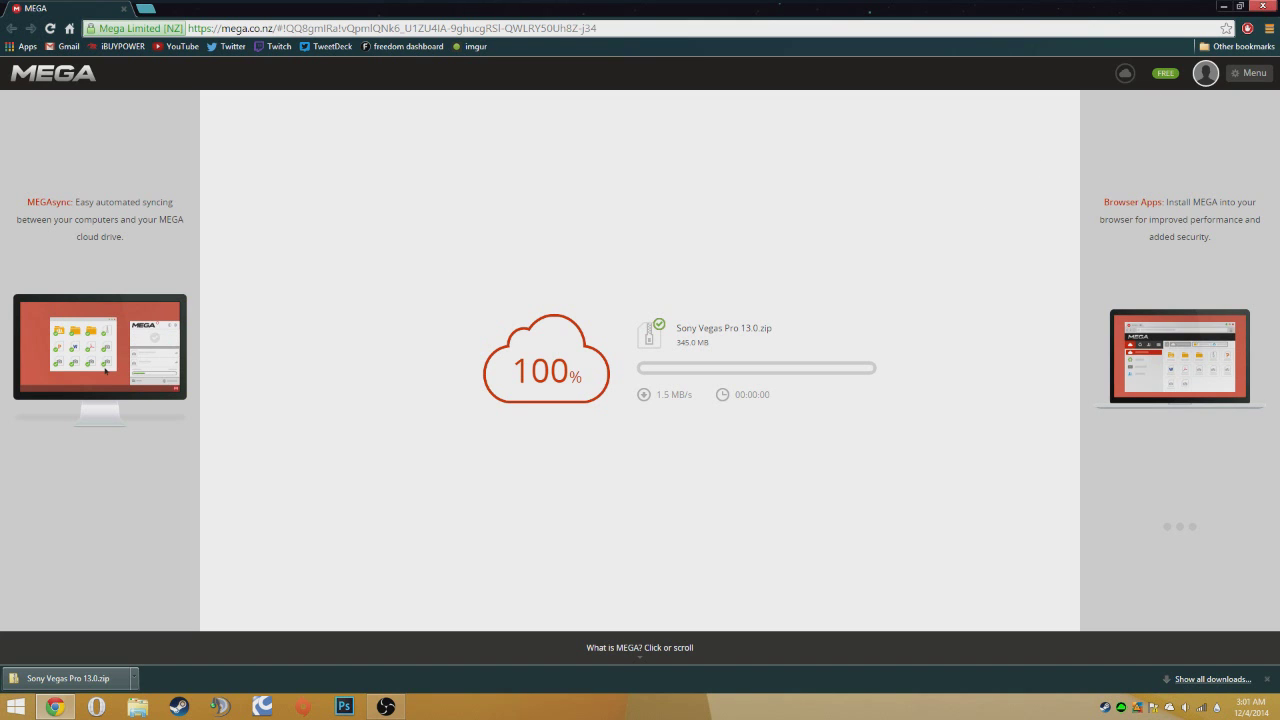
Step: Close Chrome and drag the Sony Vegas Pro 13.0 zip from Downloads onto the desktop
click(1263, 6)
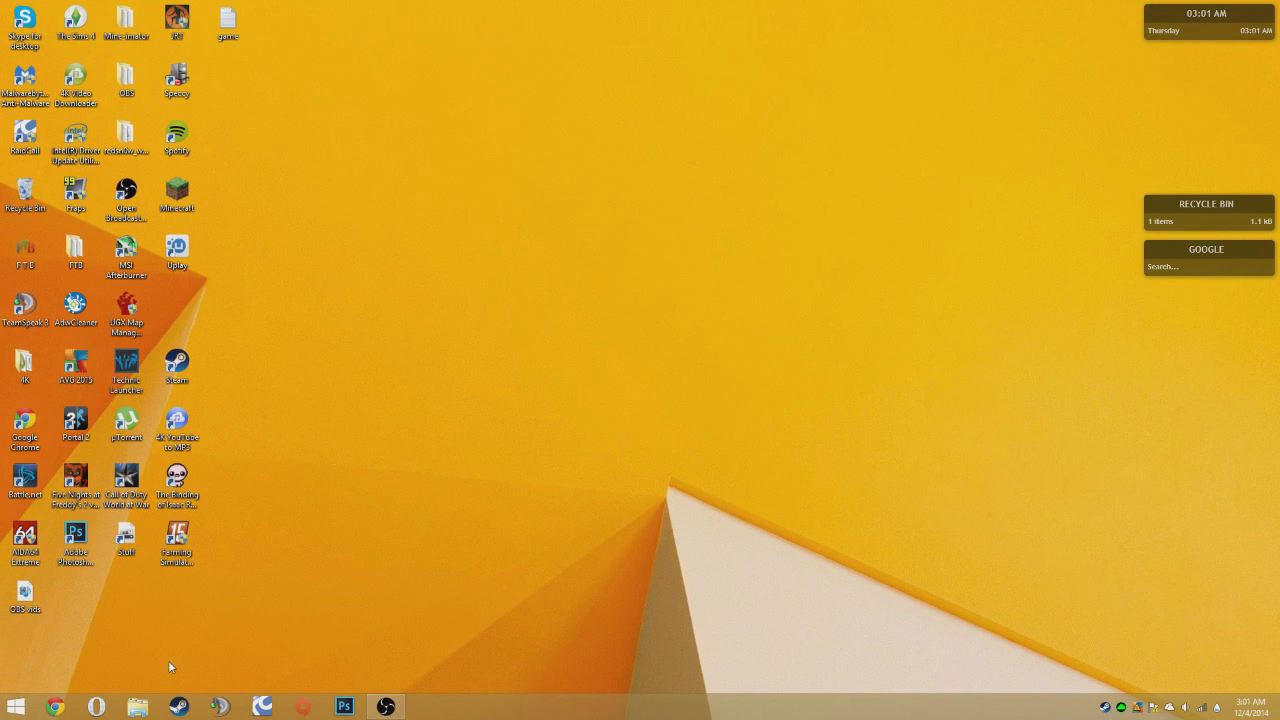
click(139, 707)
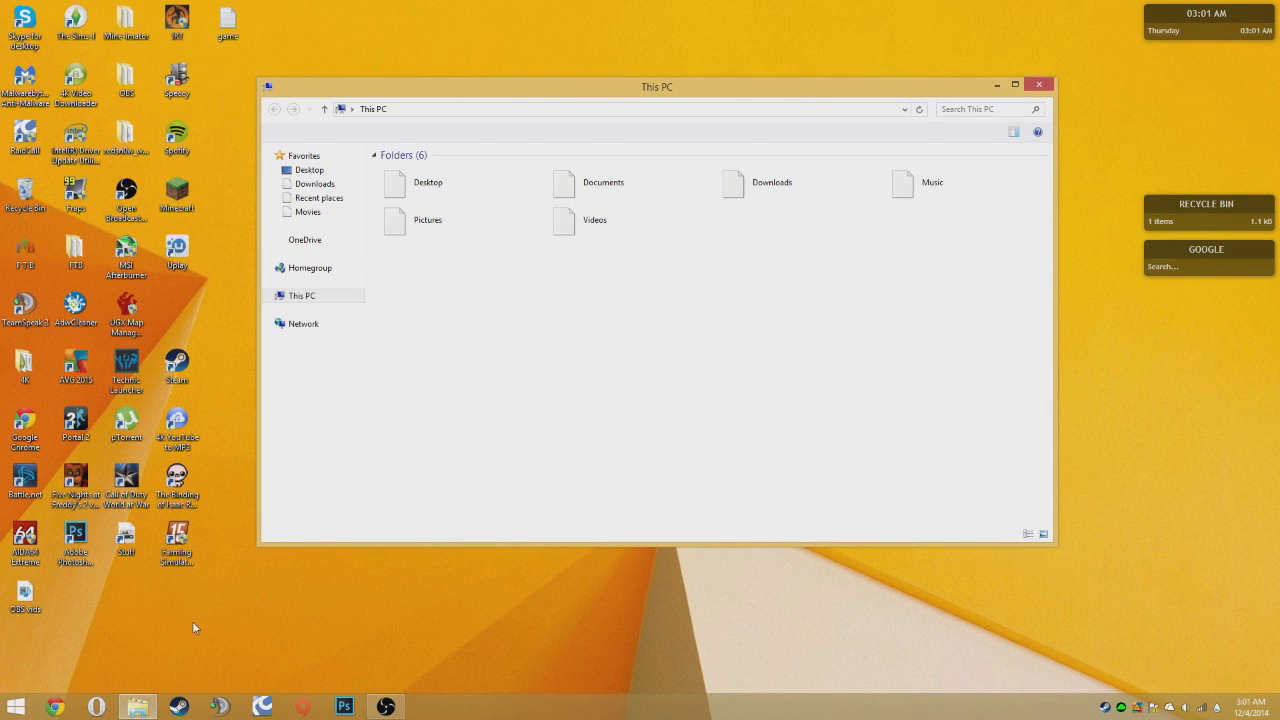
click(322, 185)
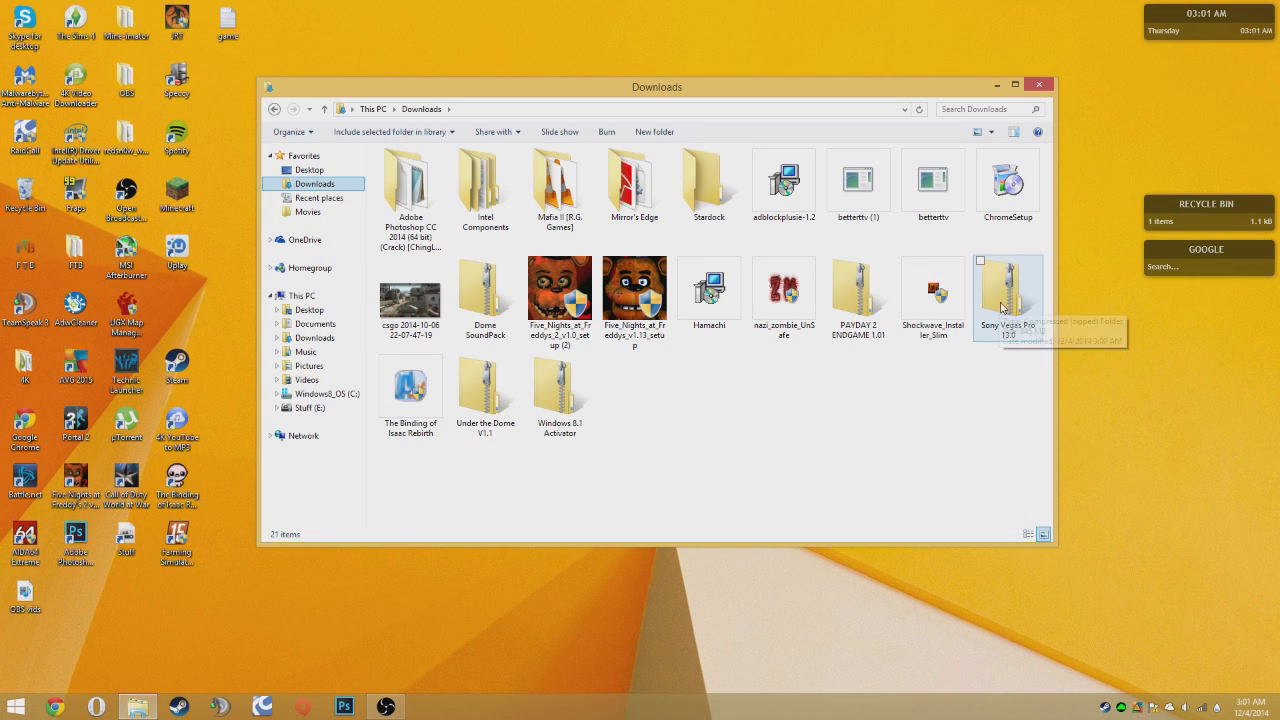
drag(1001, 307, 734, 260)
click(1040, 86)
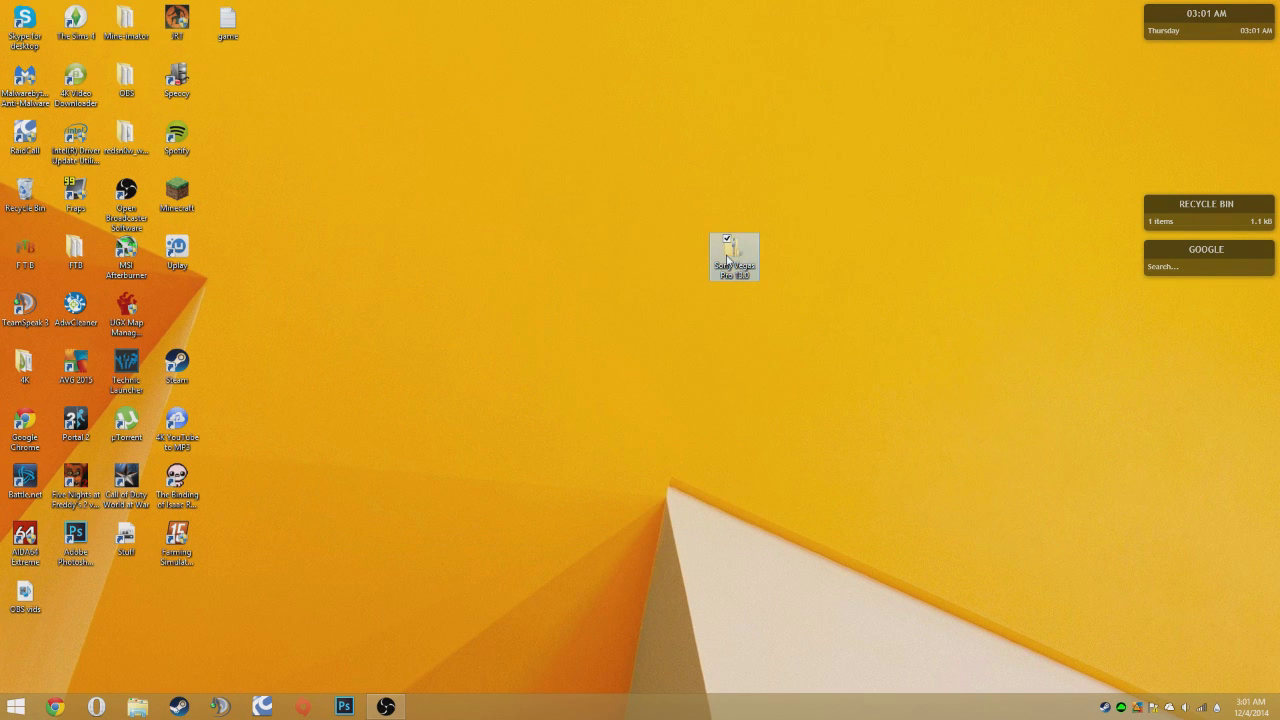
Step: Extract the zip with WinRAR into a Sony Vegas Pro 13.0 folder and place it beside the archive
right_click(727, 260)
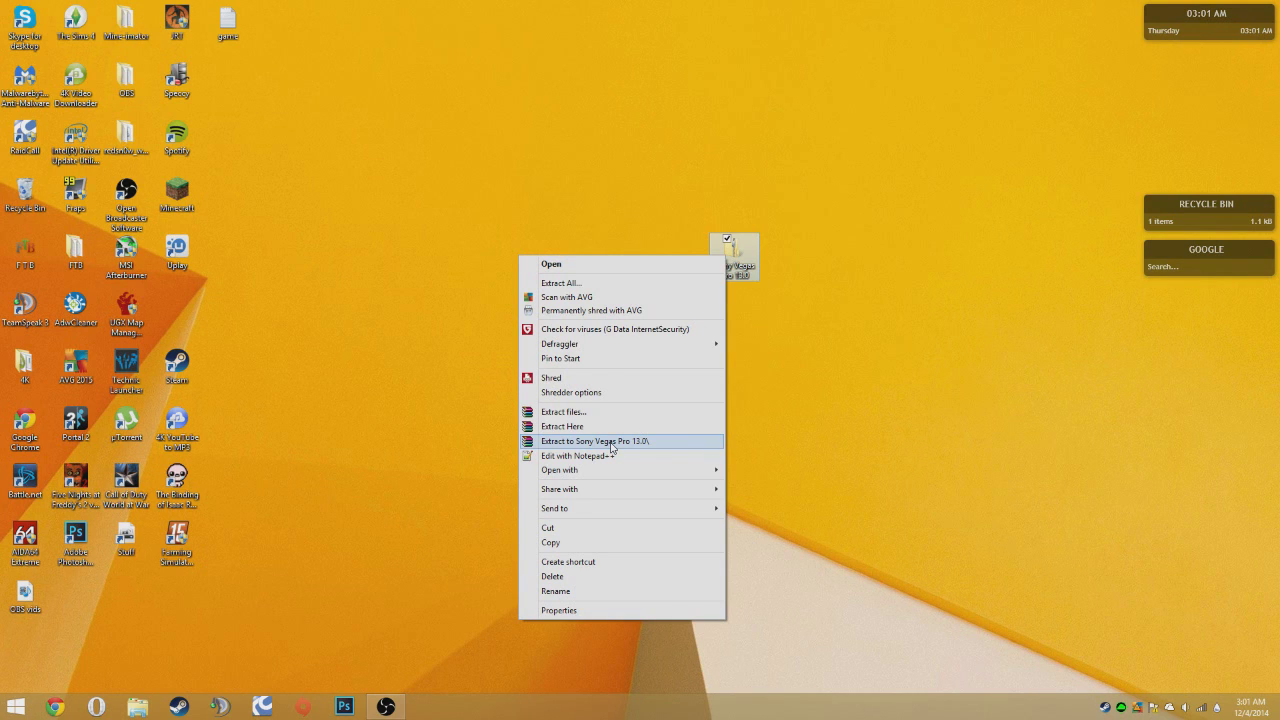
click(612, 441)
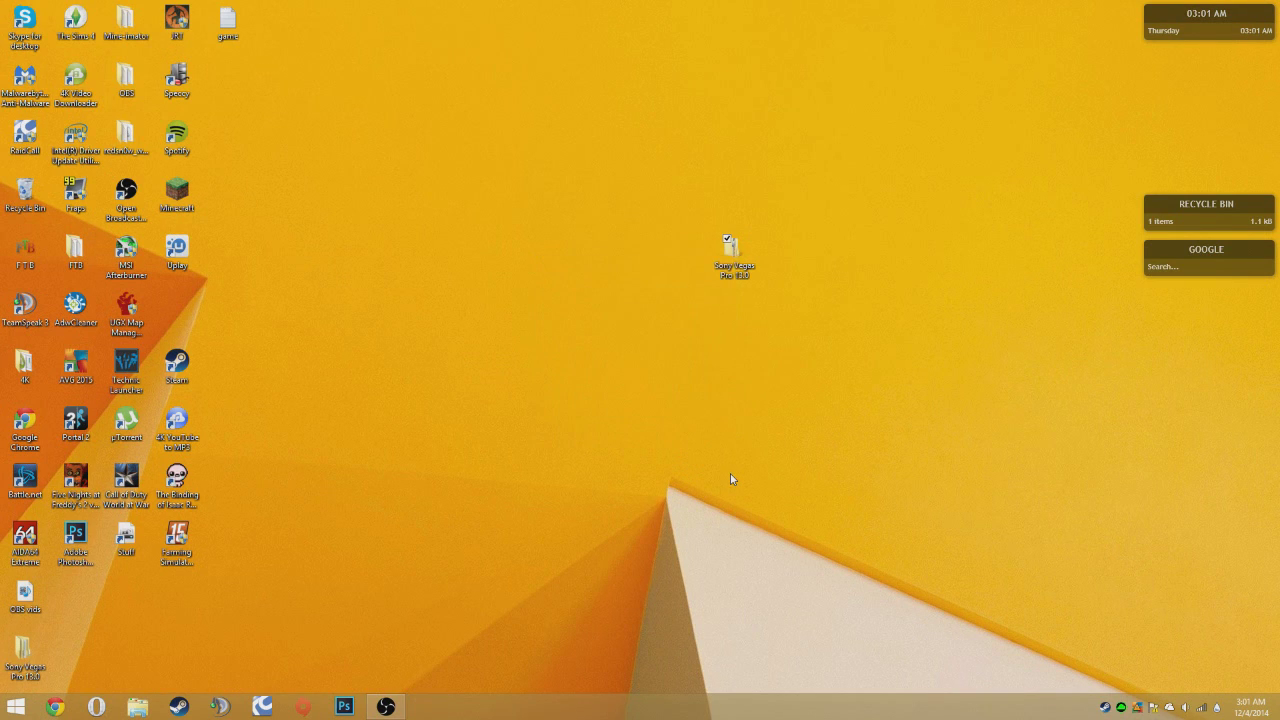
drag(28, 655, 585, 440)
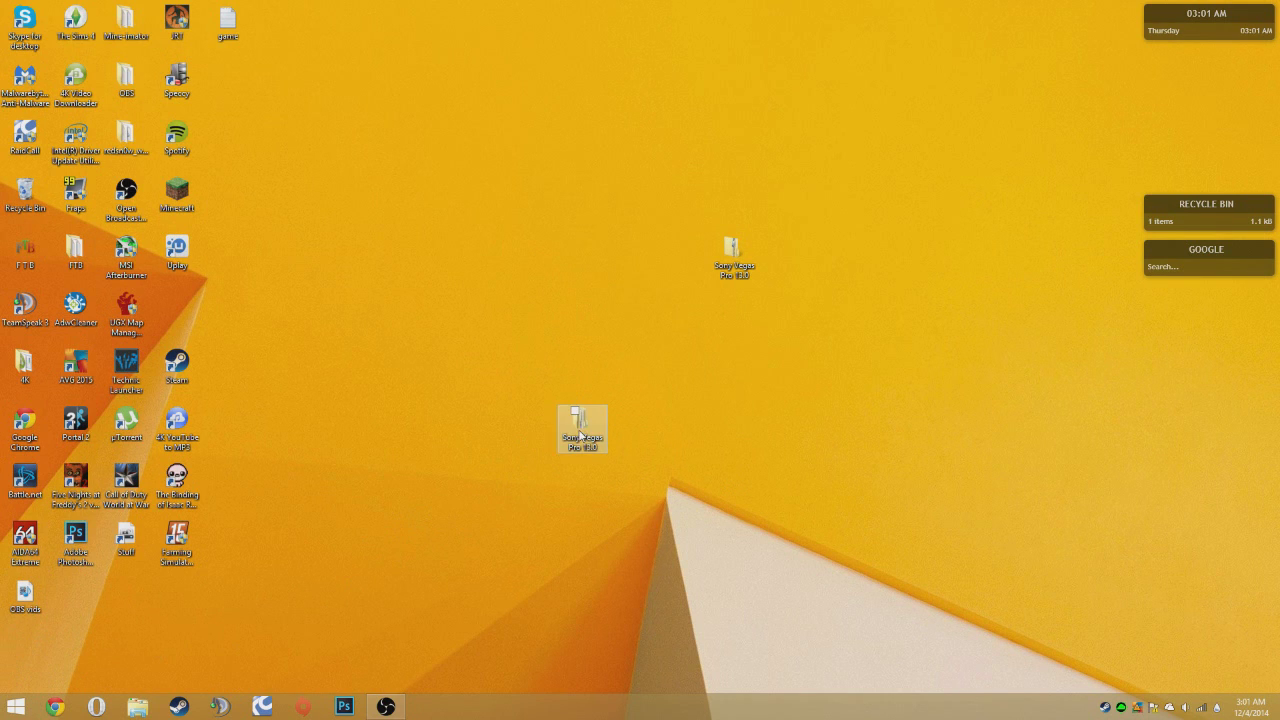
Step: Open the nested Sony Vegas Pro 13.0 folders and run vegaspro13.0.310_64bit, approving the UAC prompt
double_click(582, 436)
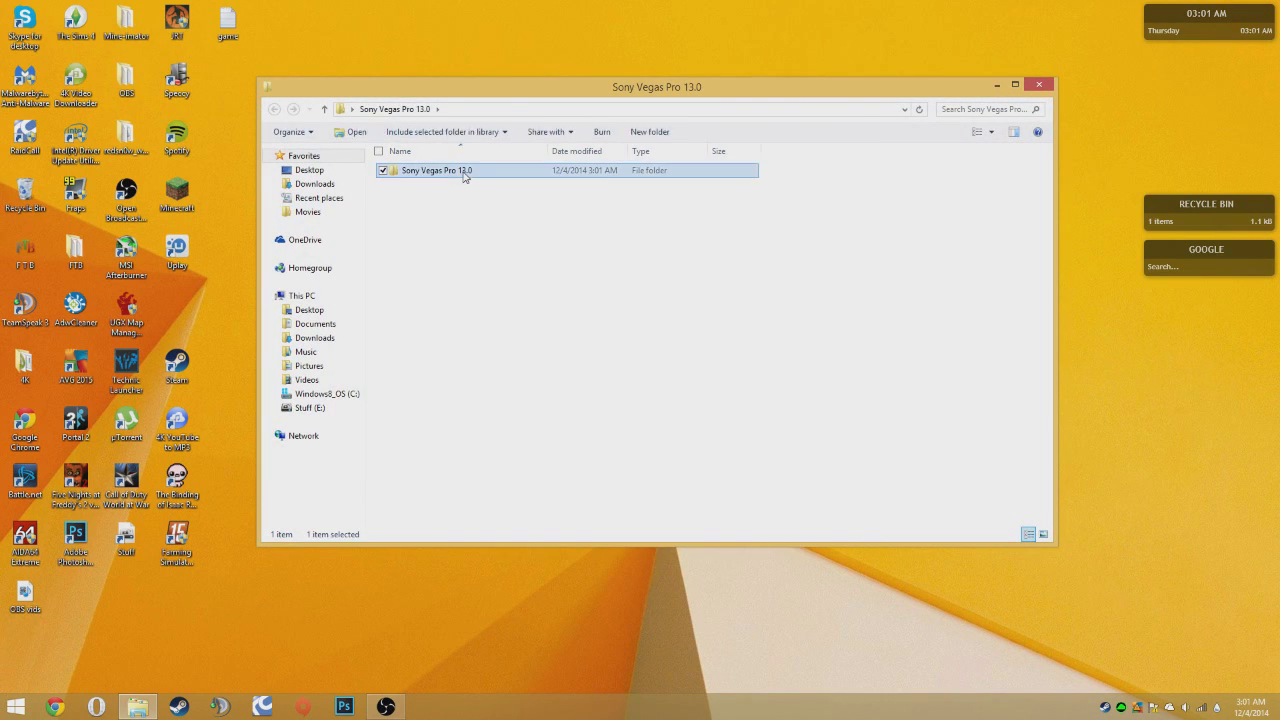
double_click(462, 176)
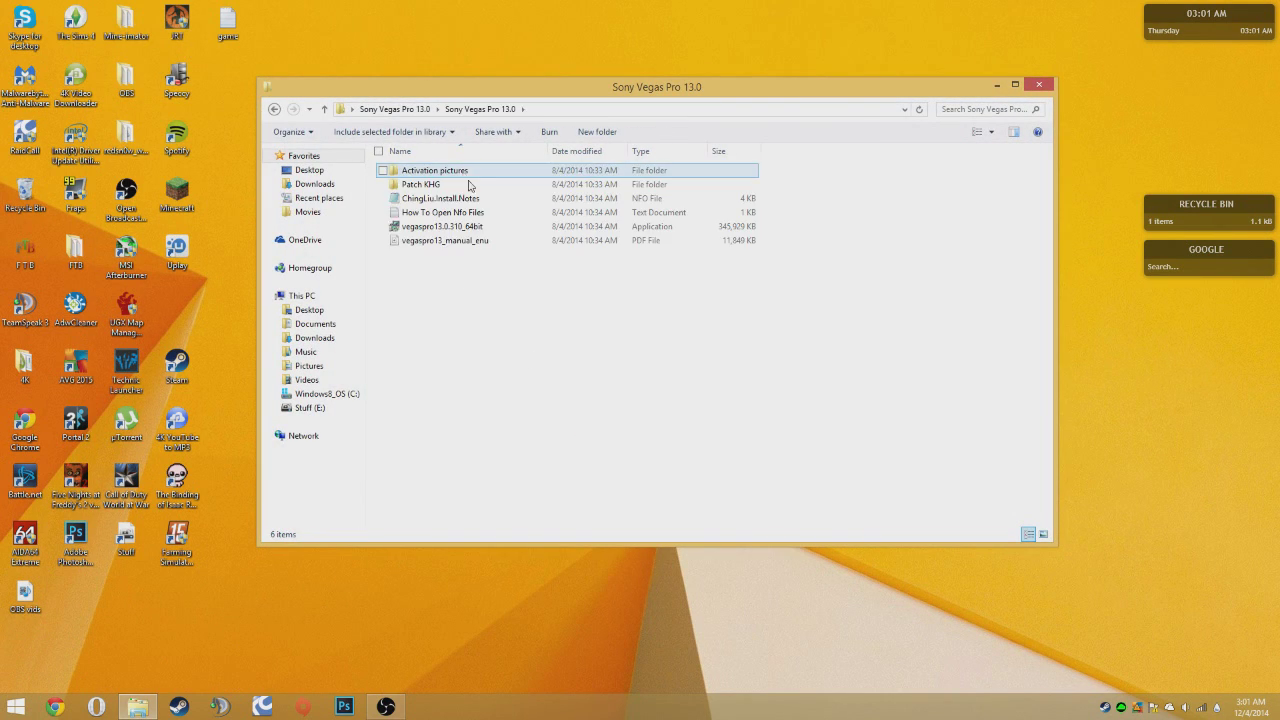
click(436, 227)
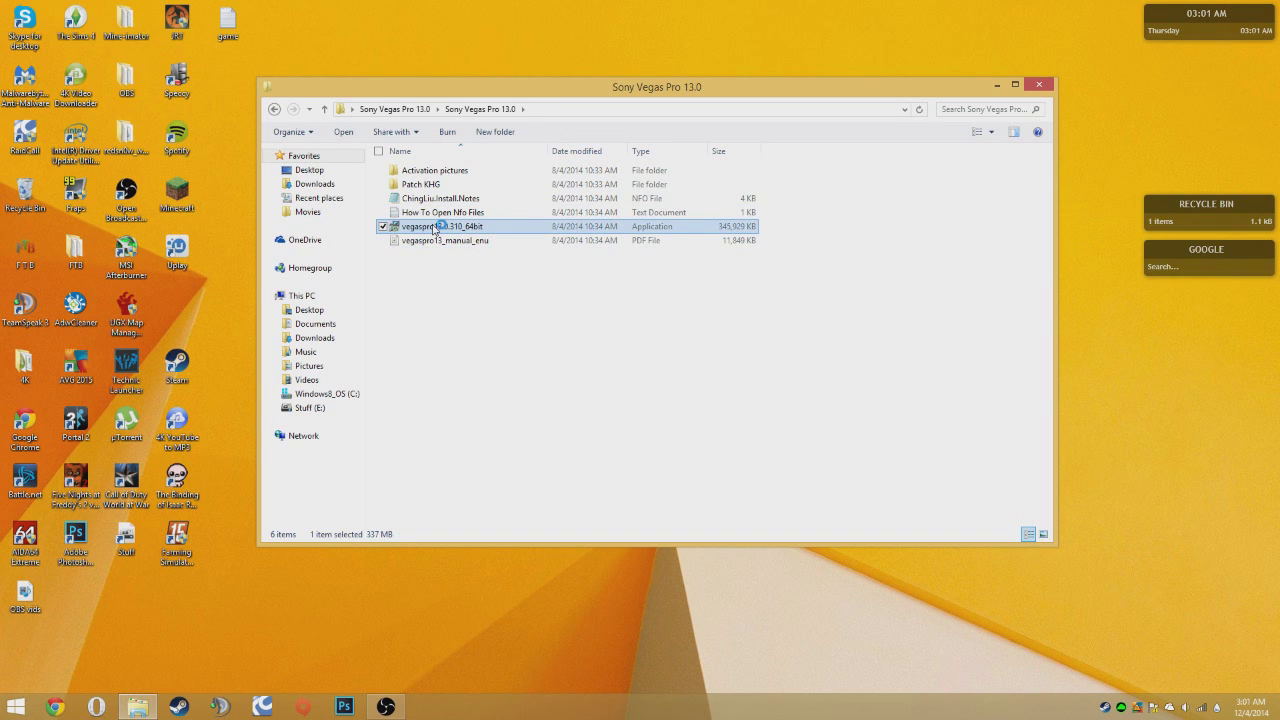
click(716, 348)
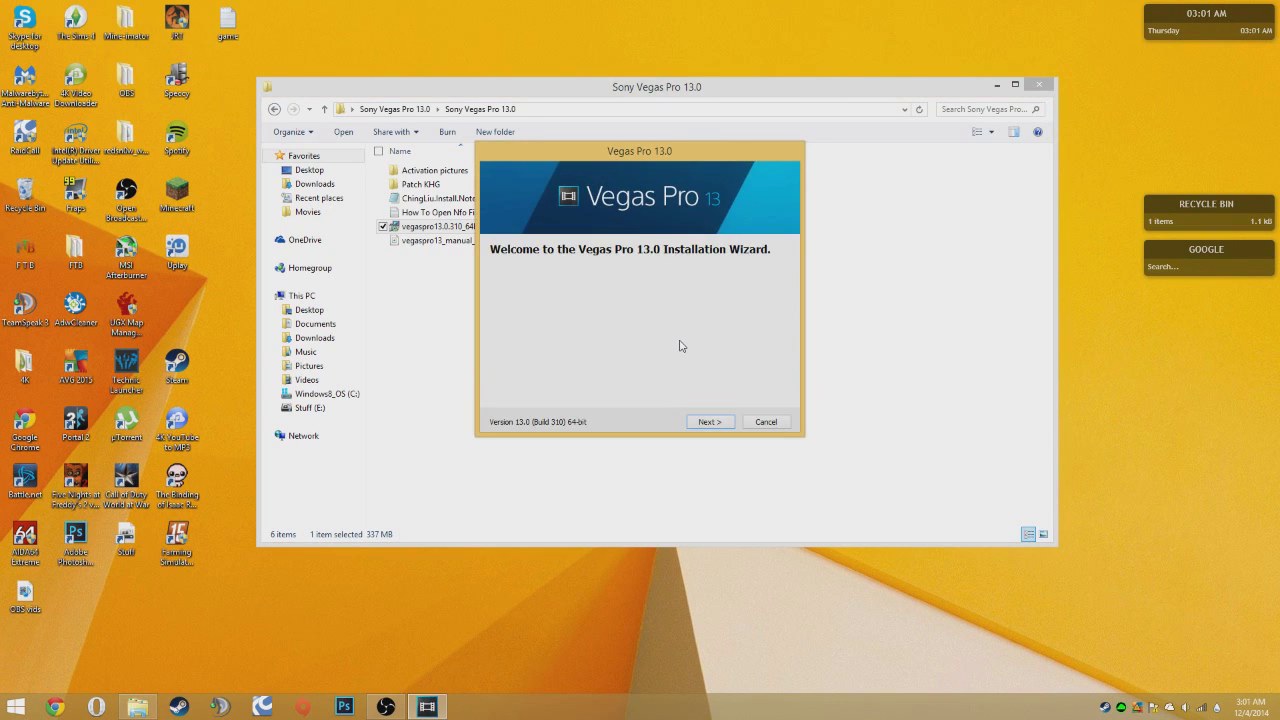
Step: Install the current Vegas Pro 13.0 version, accepting the EULA and adding a desktop shortcut, then finish
click(708, 422)
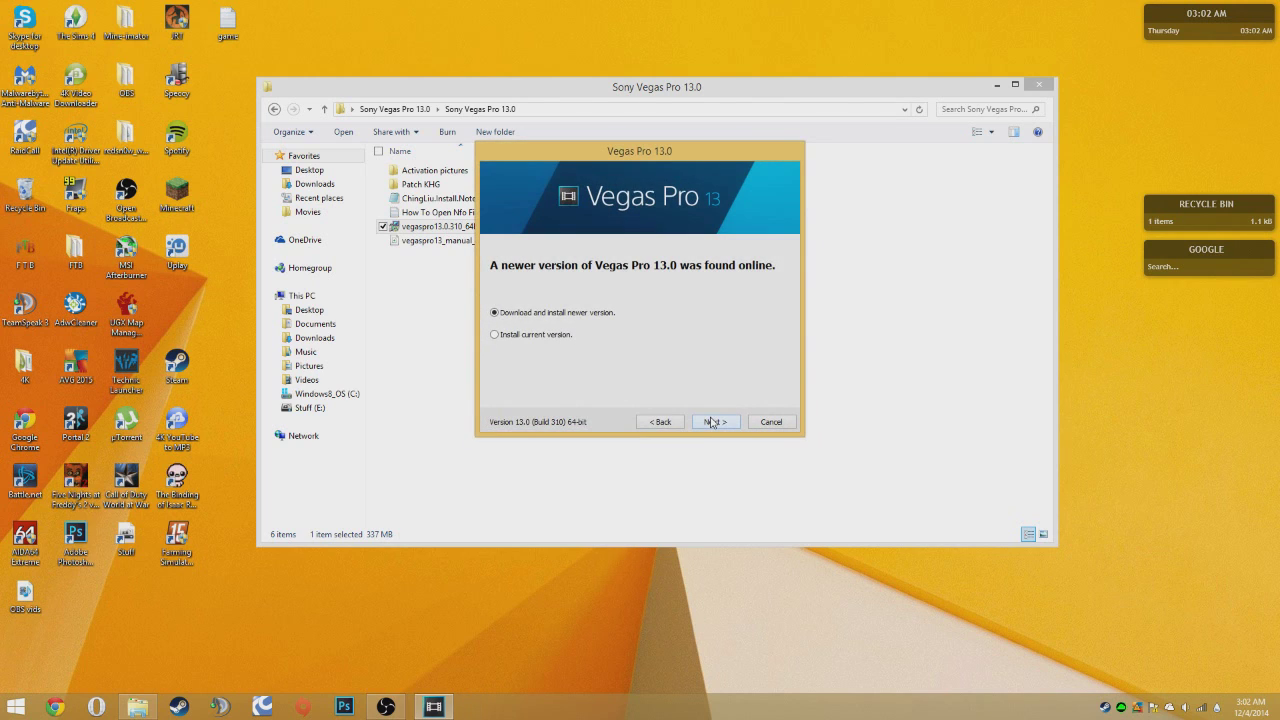
click(503, 338)
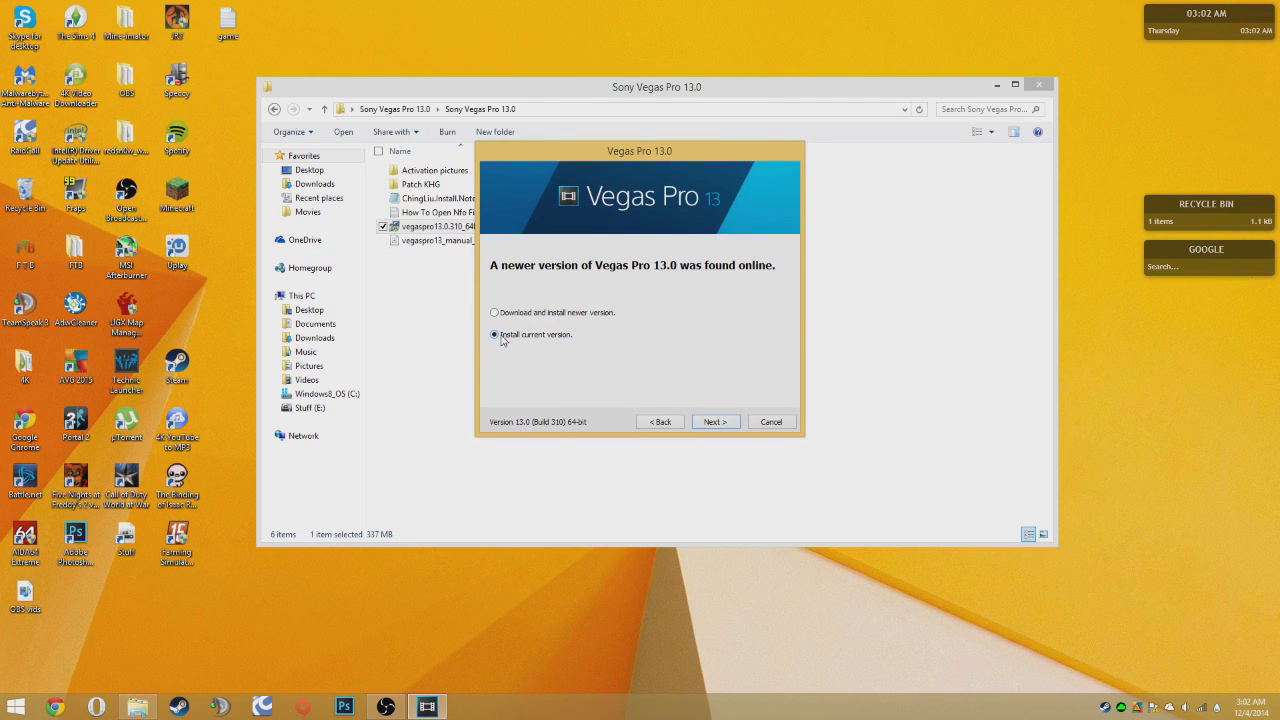
click(711, 422)
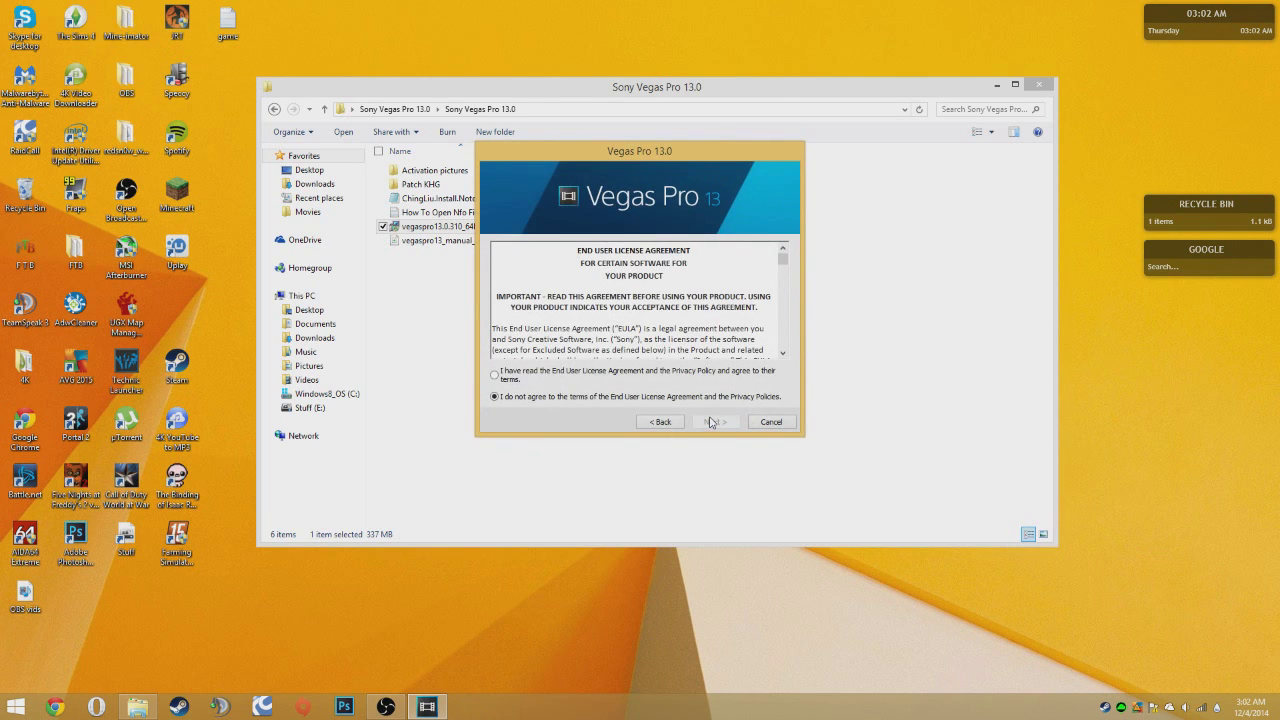
click(497, 373)
click(714, 423)
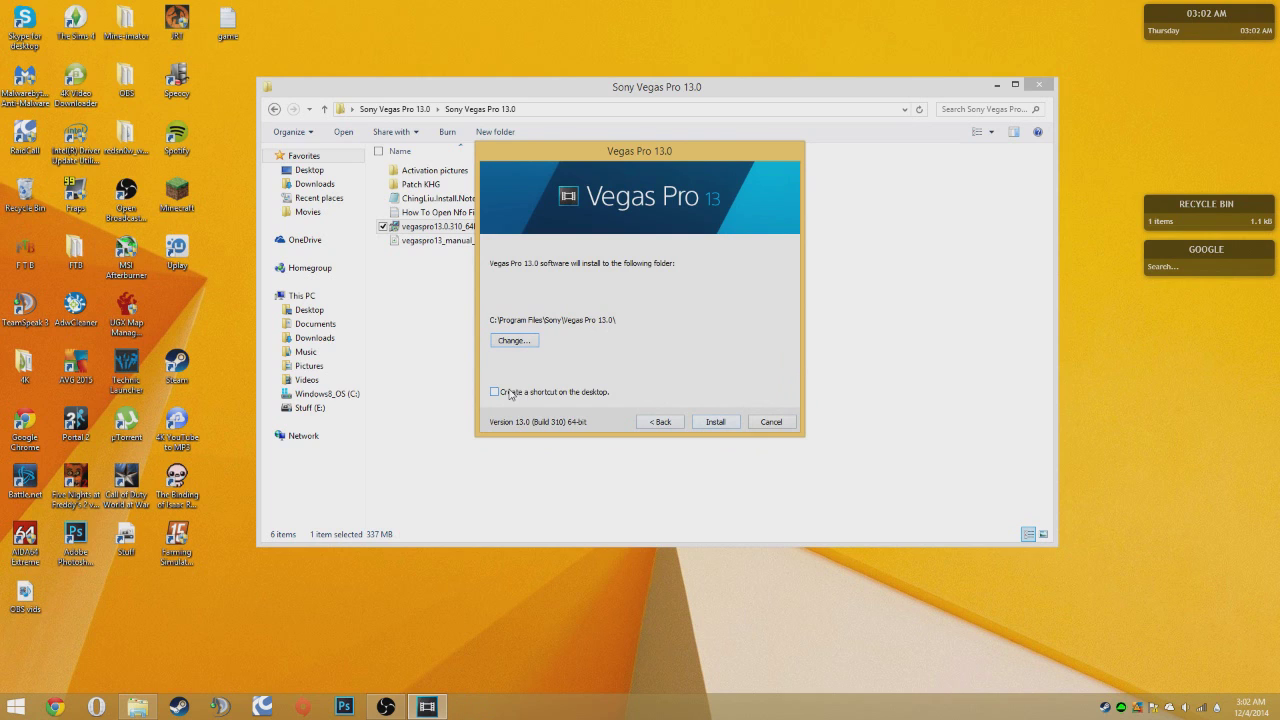
click(514, 393)
click(714, 422)
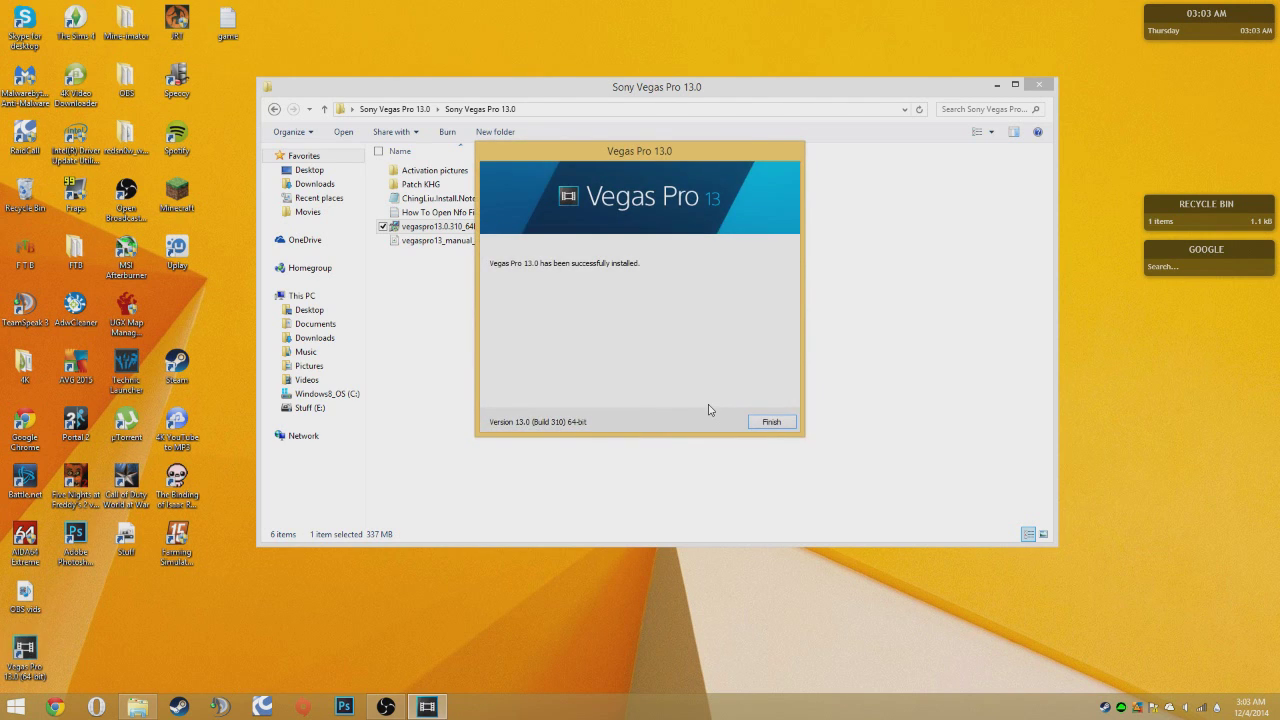
click(768, 422)
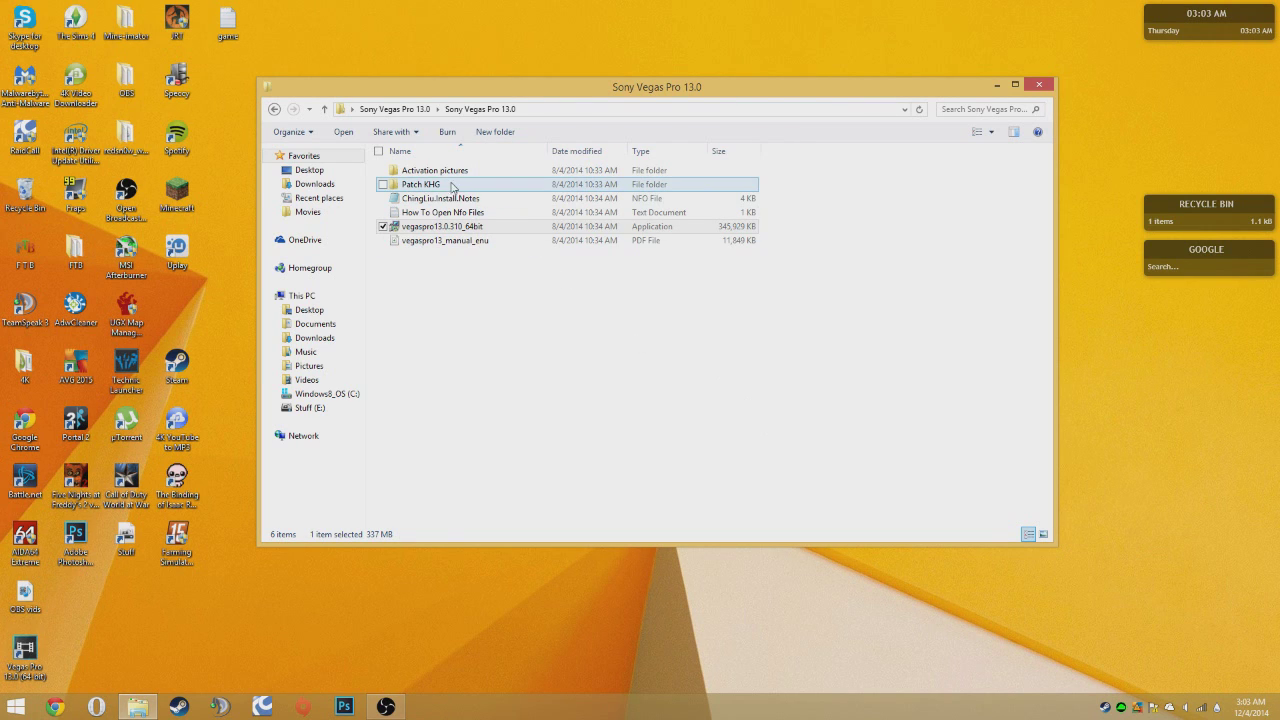
Step: Run vegas.pro.13.0.(64-bit)-patch from the Patch KHG folder, apply the patch, then exit and close the folder
double_click(451, 186)
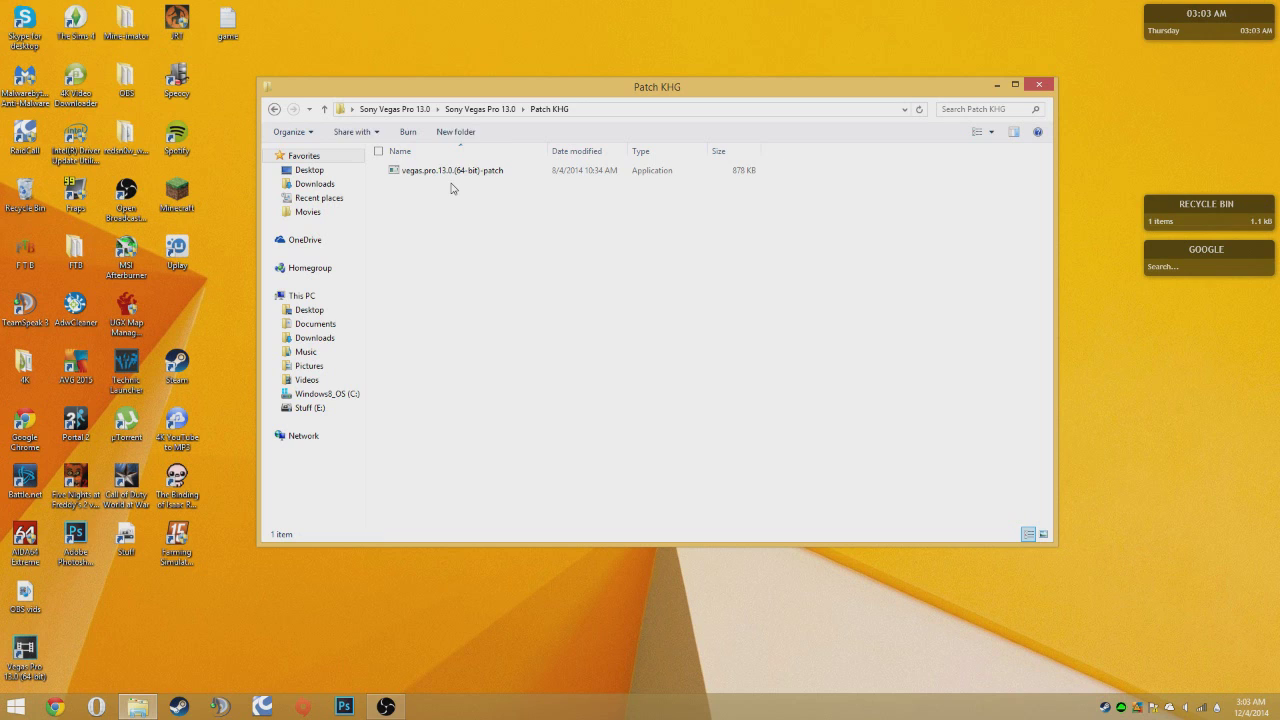
double_click(475, 173)
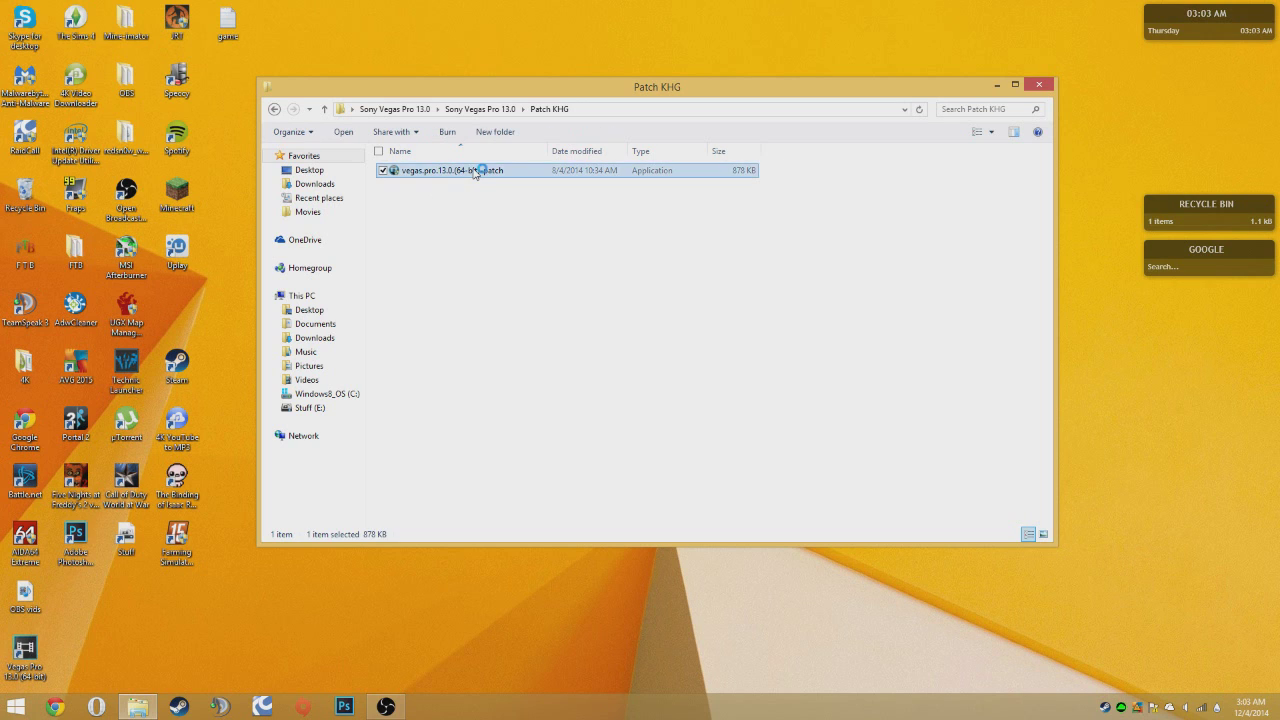
click(712, 352)
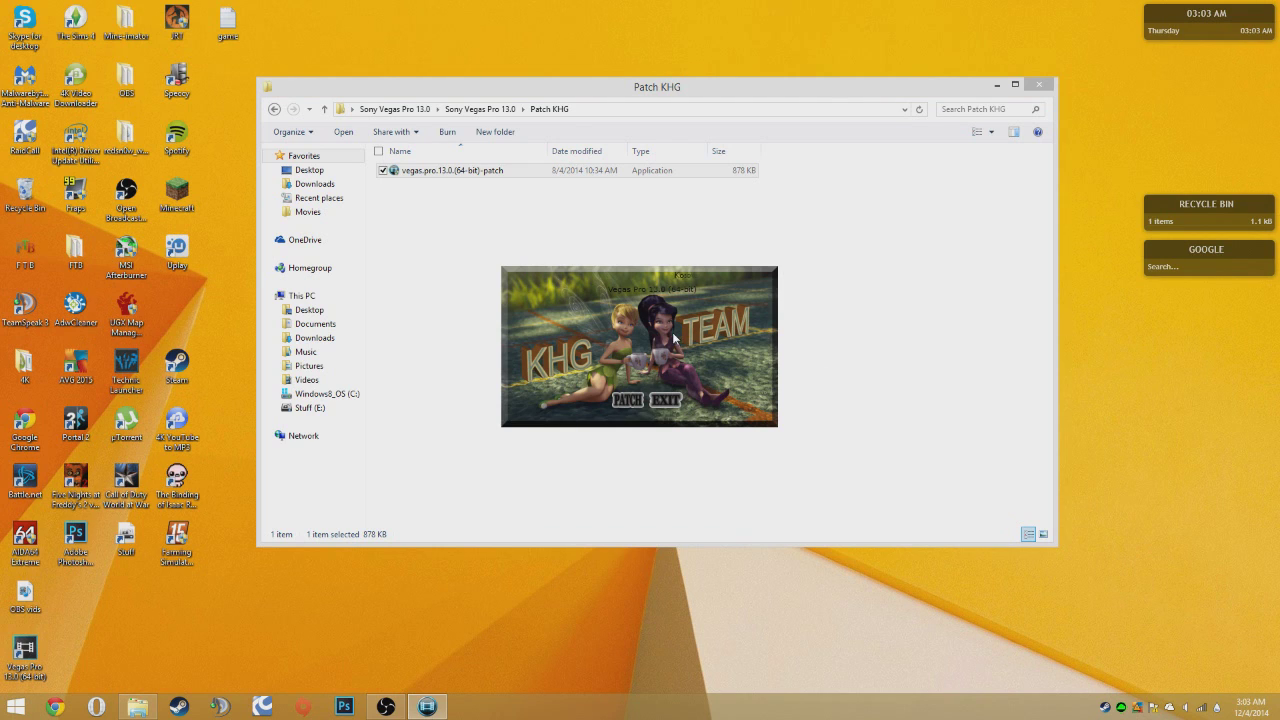
click(628, 400)
click(666, 400)
click(1040, 86)
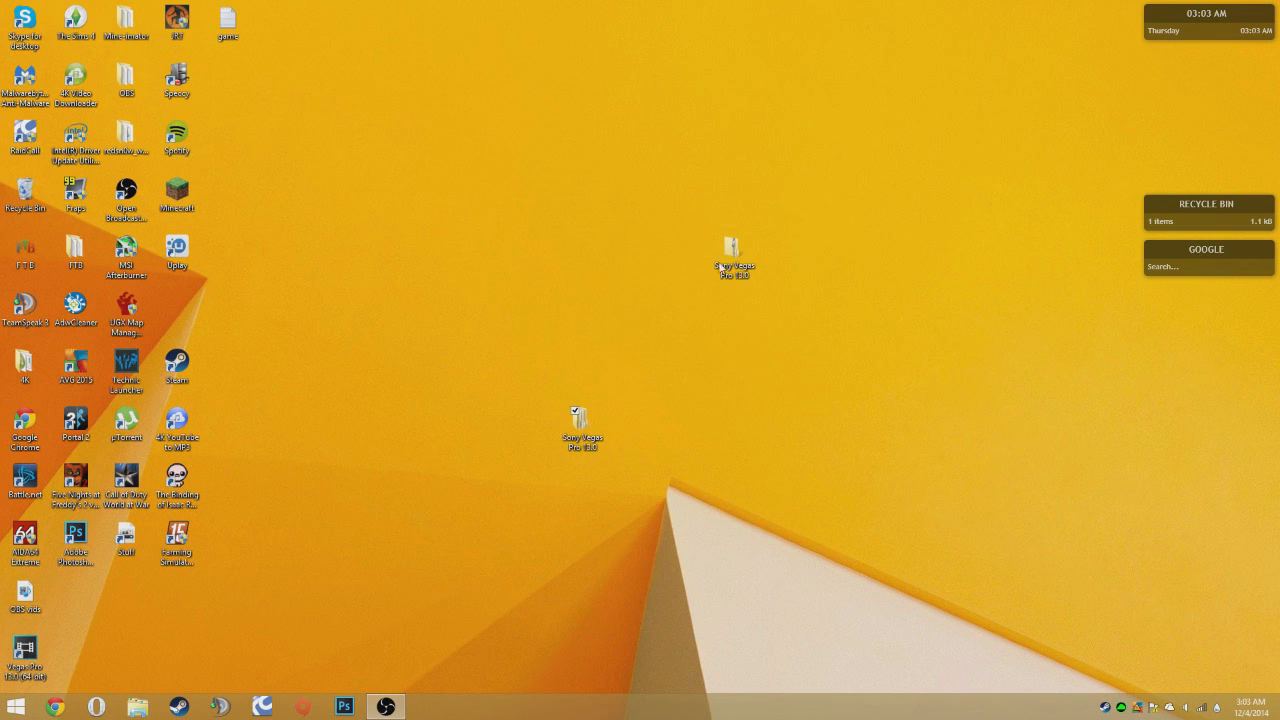
Step: Delete both Sony Vegas Pro 13.0 items, the zip and the extracted folder, from the desktop
drag(722, 267, 574, 380)
mouse_move(563, 281)
mouse_down()
mouse_move(655, 516)
mouse_move(650, 505)
mouse_up()
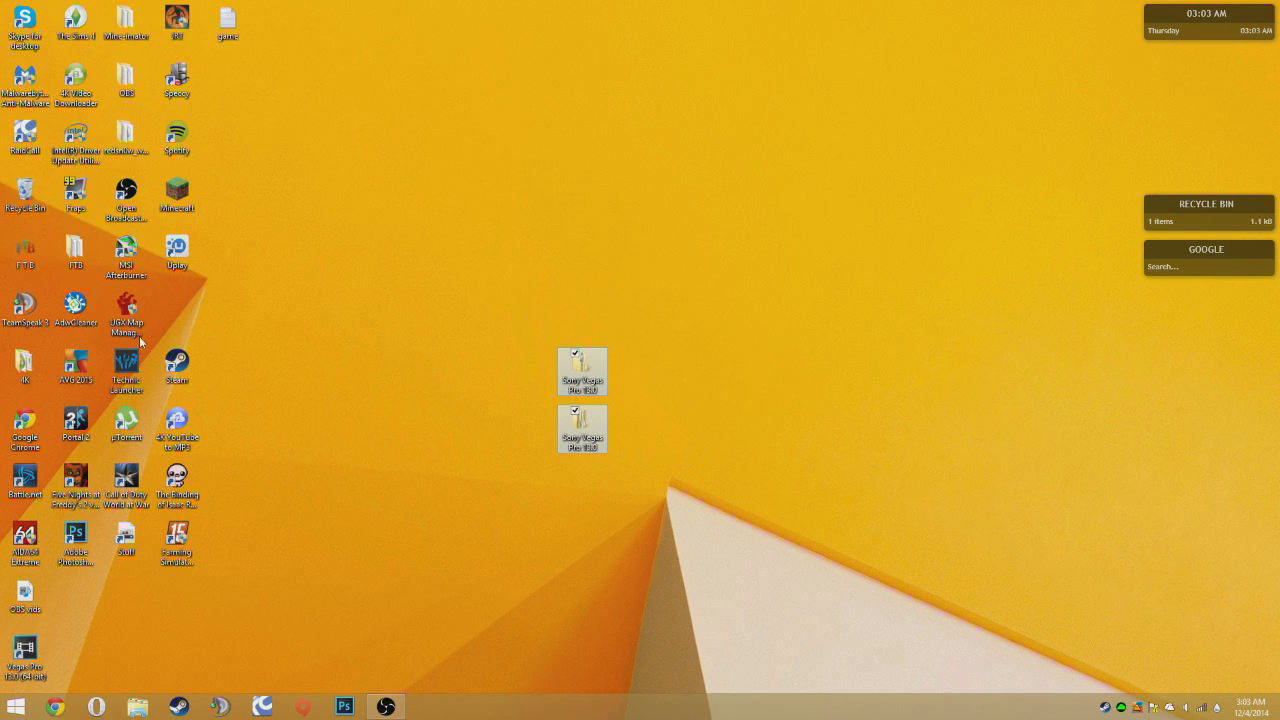
key(Delete)
Step: Move the Vegas shortcut to mid-desktop and rename it to Vegas Pro 13.0, dropping ' (64-bit)'
drag(25, 650, 530, 416)
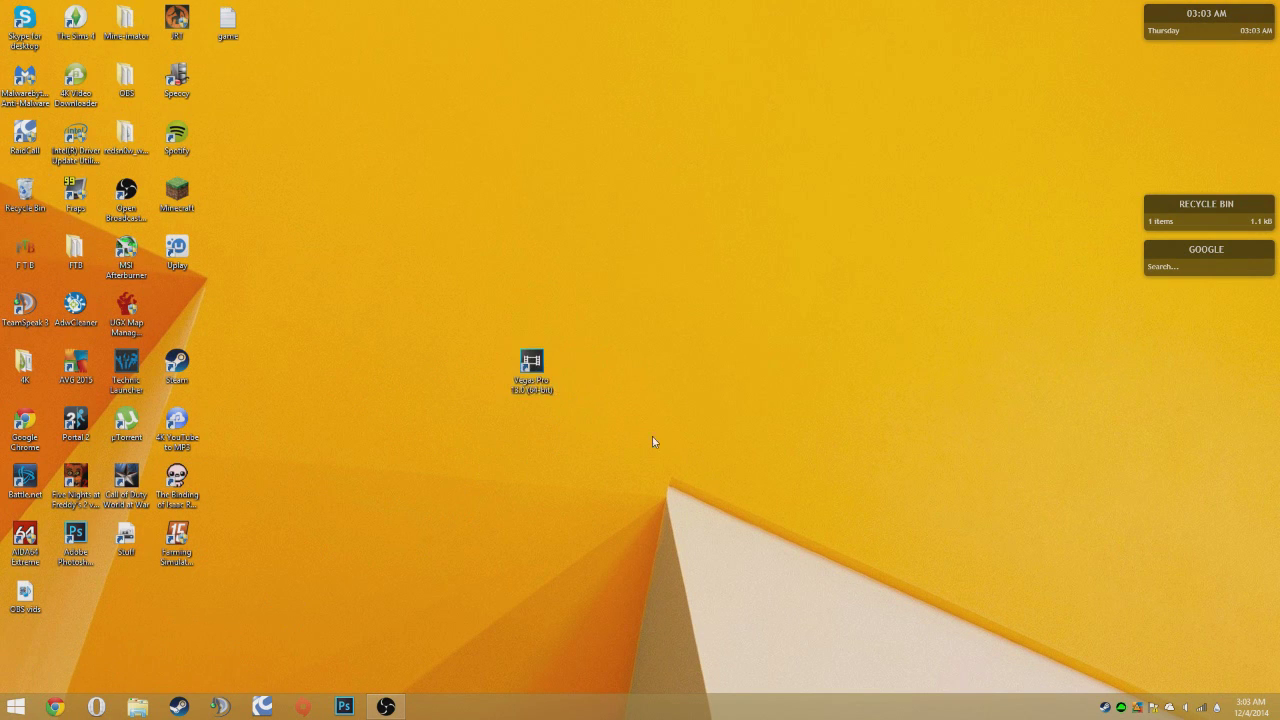
right_click(547, 372)
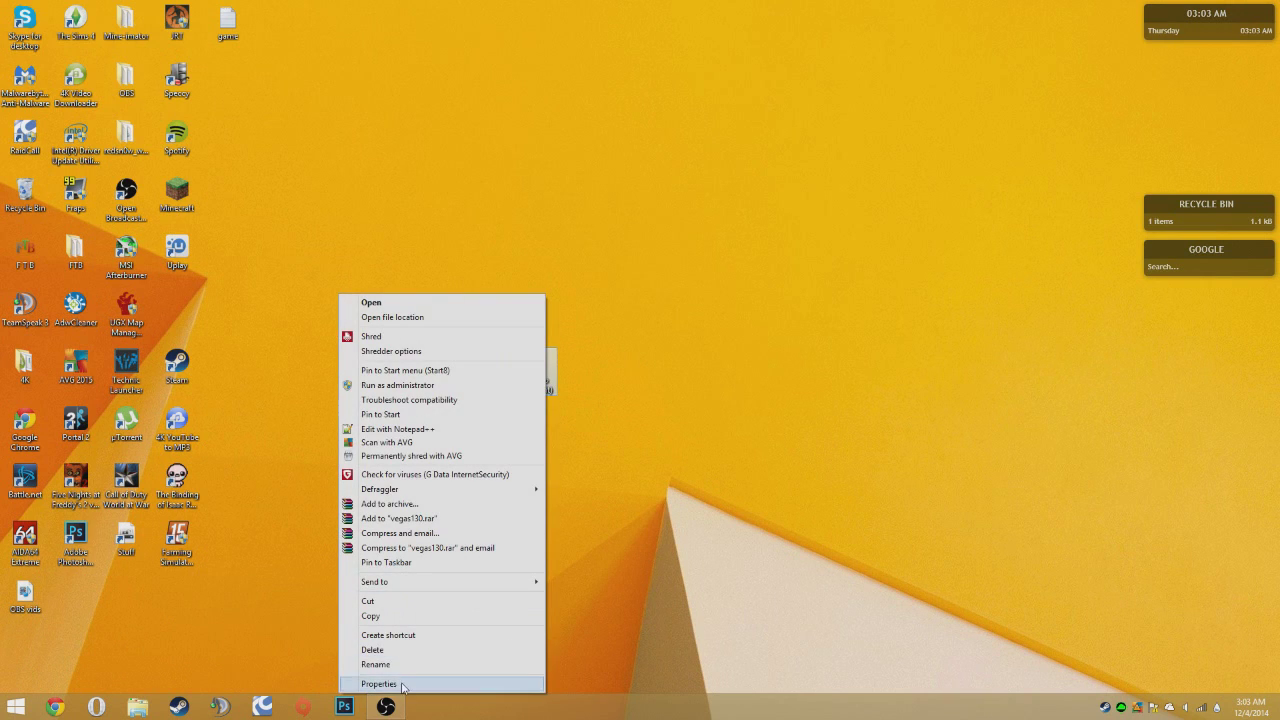
click(403, 664)
click(549, 390)
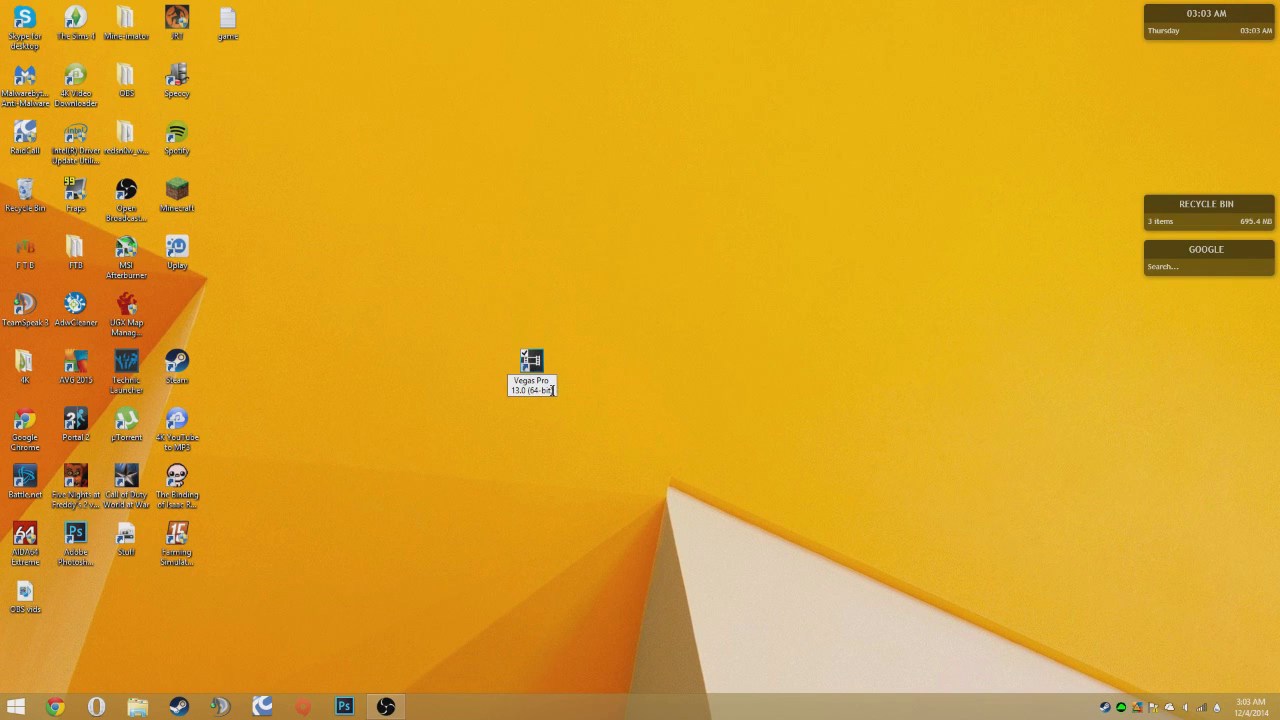
drag(553, 390, 543, 390)
key(BackSpace)
key(BackSpace)
key(BackSpace)
key(BackSpace)
key(Return)
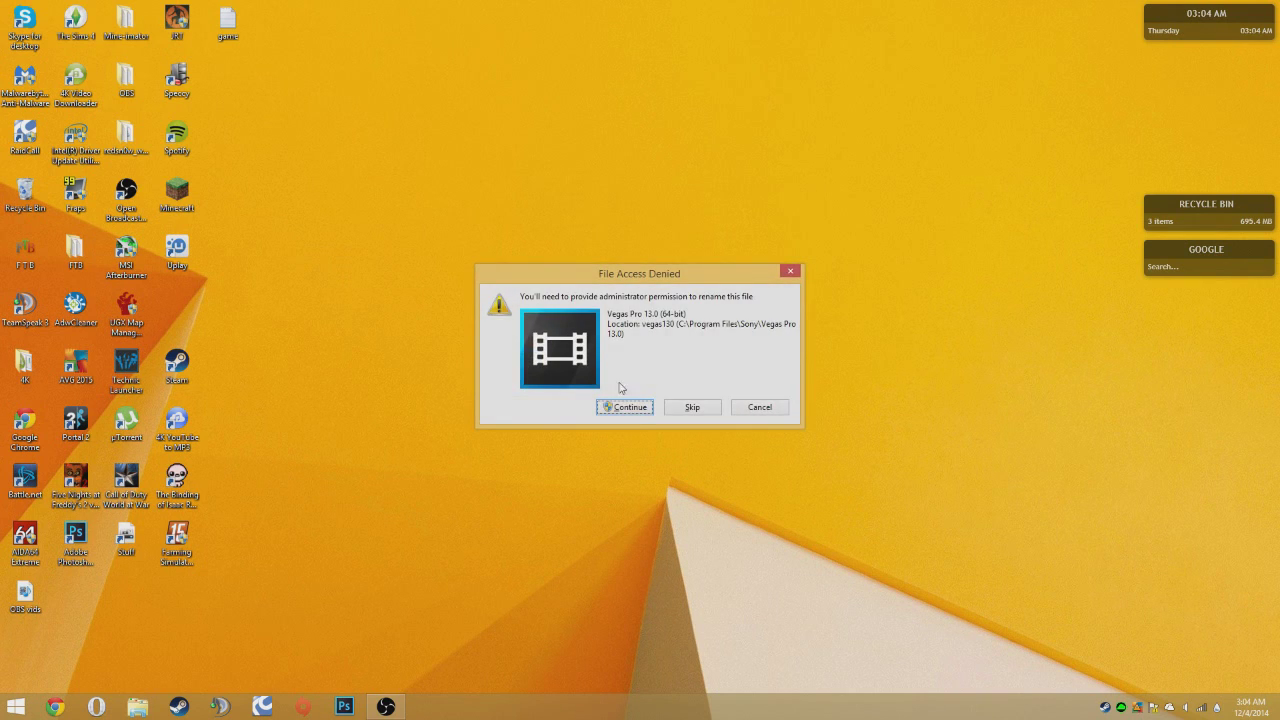
click(631, 405)
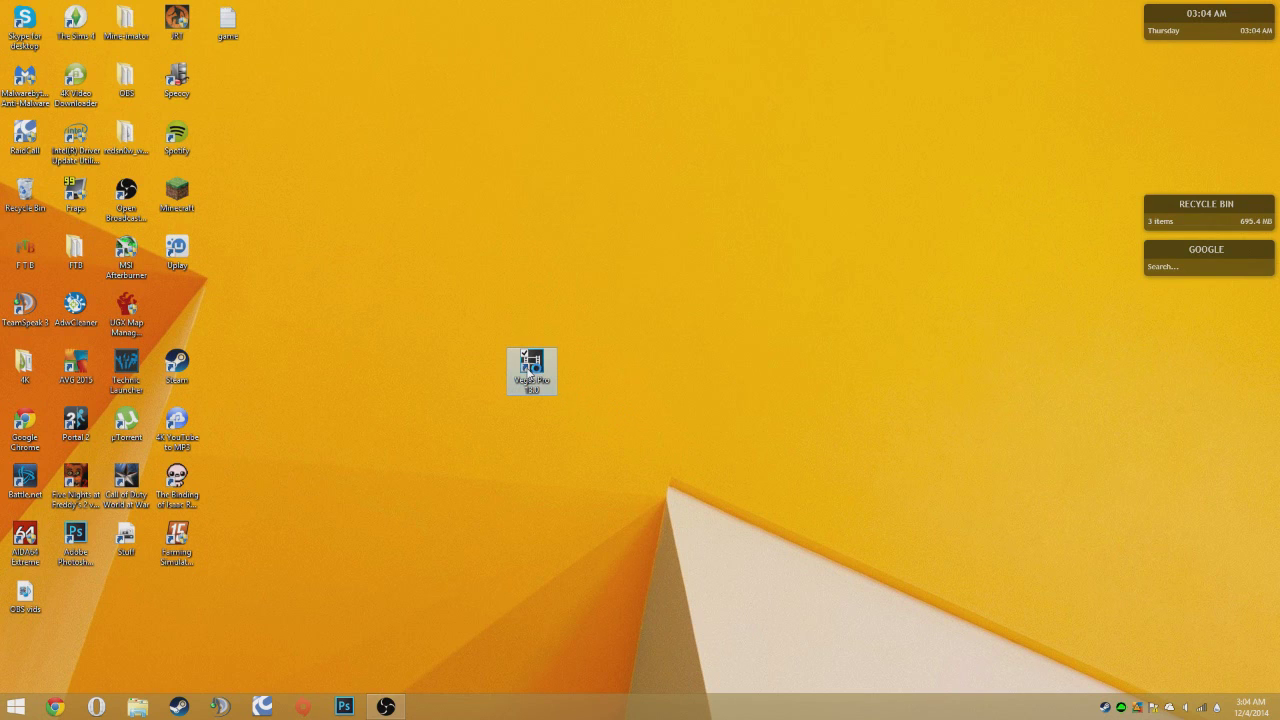
Step: Launch Vegas Pro 13.0 from the desktop shortcut, loading Version 13.0 (Build 310) 64-bit
double_click(530, 370)
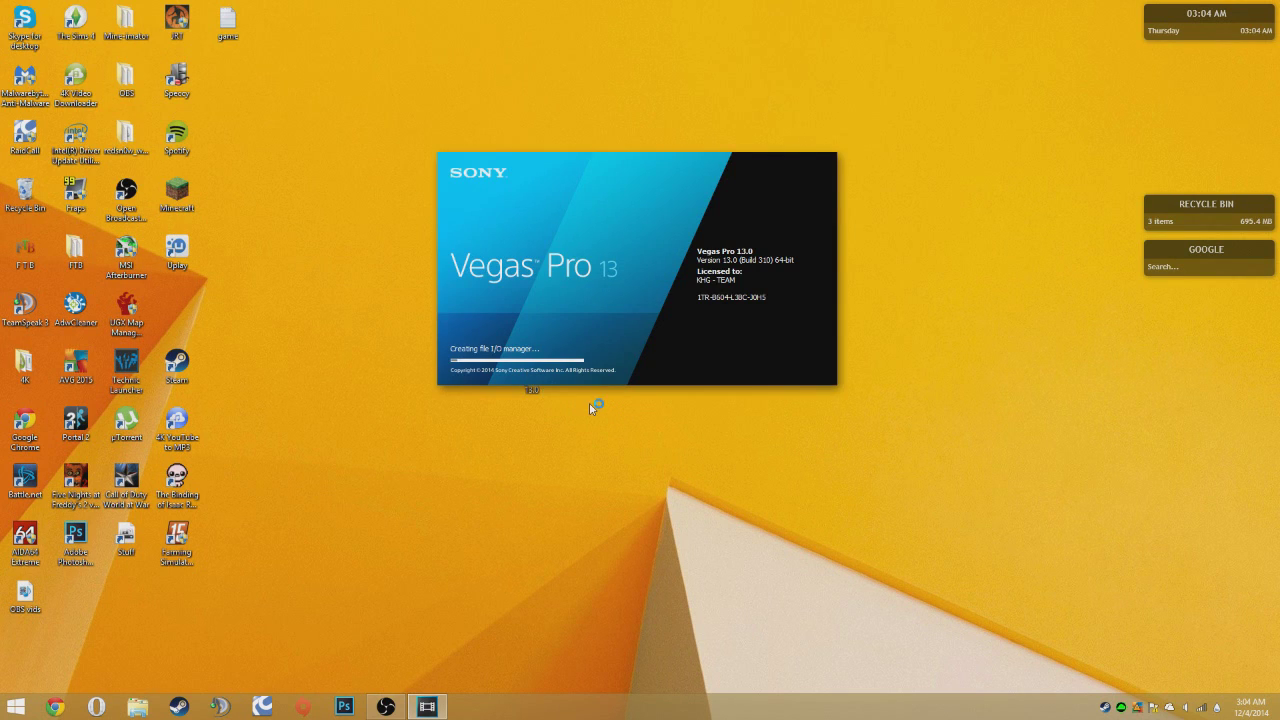